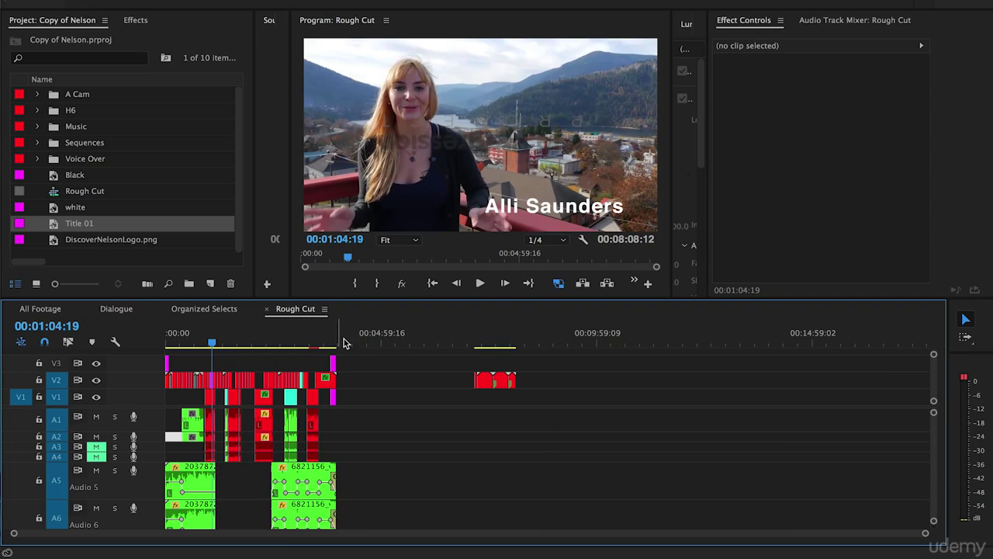
Label all clips of the main edit Orange, including the video, voice and music tracks down to A8, leaving the separate later clips out.
left_click_drag(361, 355, 156, 532)
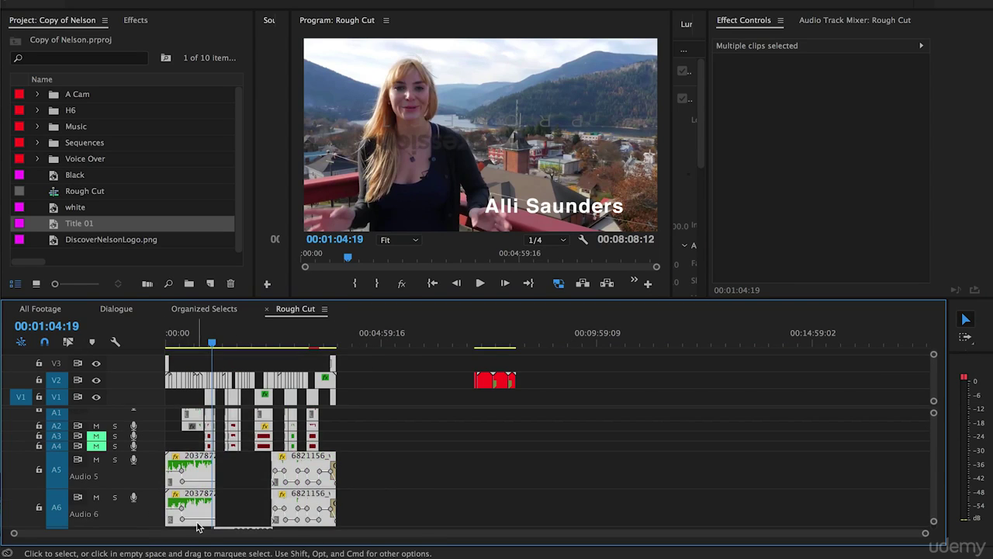
mouse_move(150, 487)
left_mouse_down()
mouse_move(149, 468)
mouse_move(155, 480)
left_mouse_up()
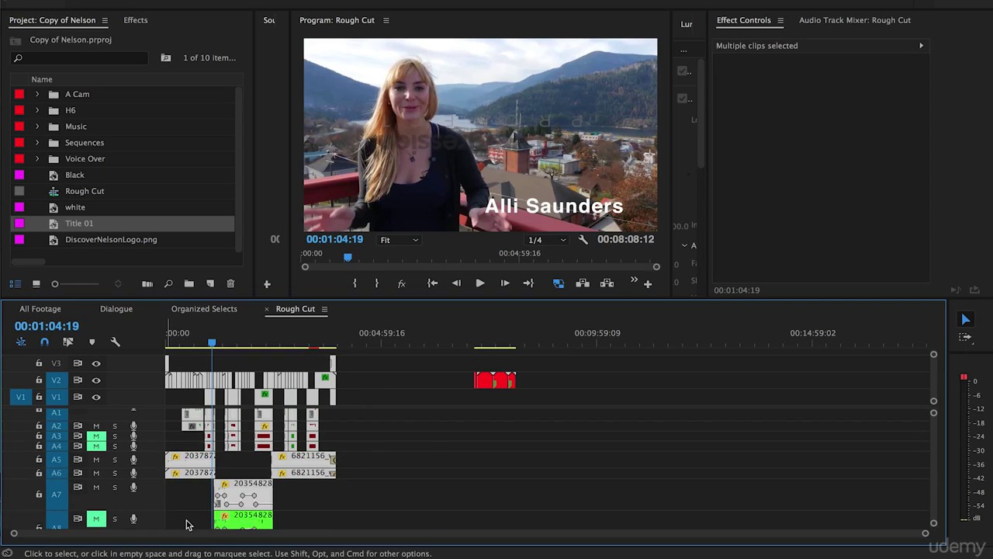
left_click(245, 521, "shift")
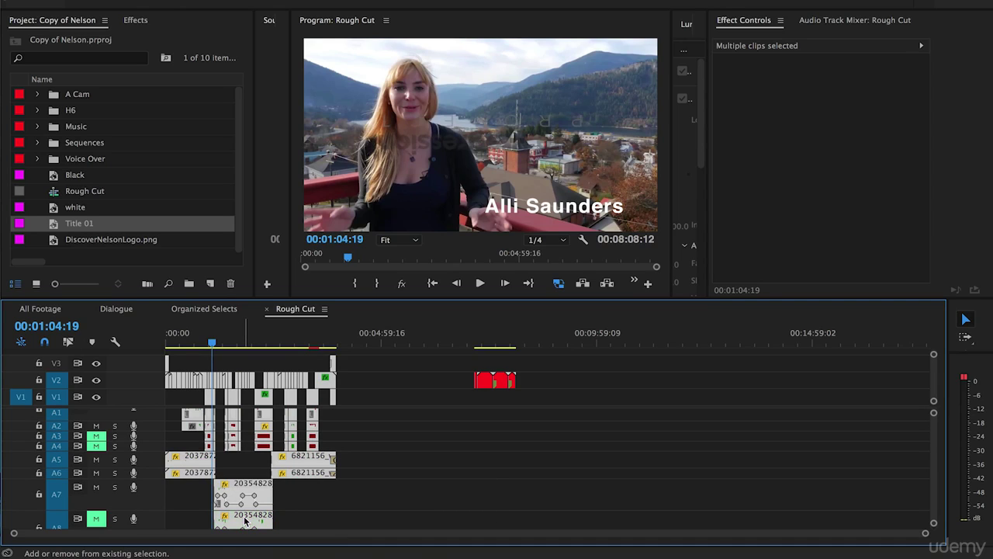
right_click(233, 404)
mouse_move(285, 284)
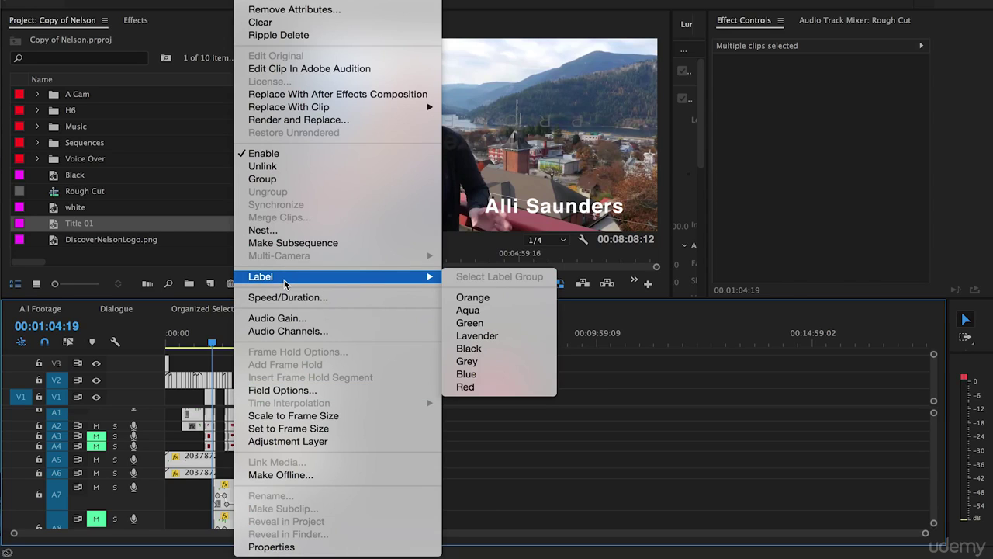
left_click(473, 297)
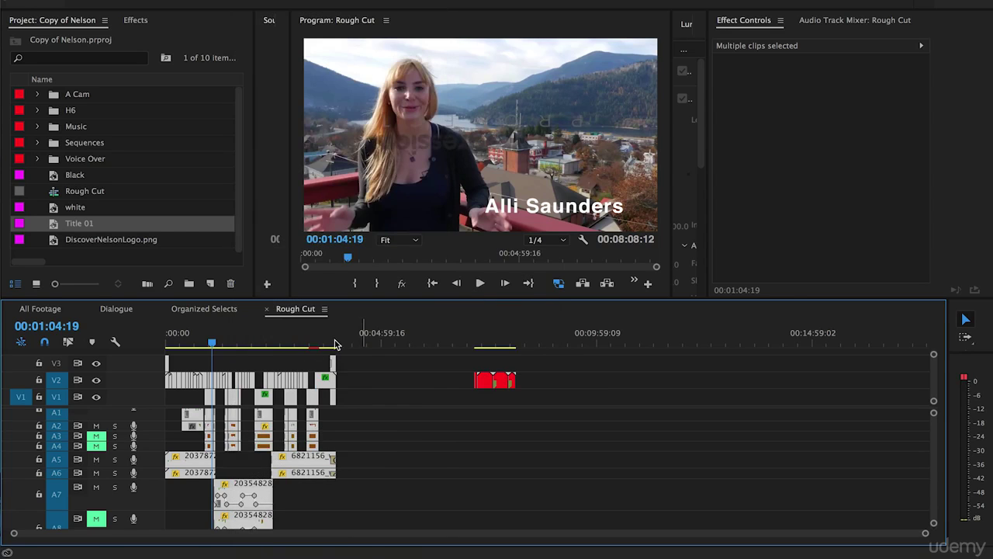
left_click(273, 362)
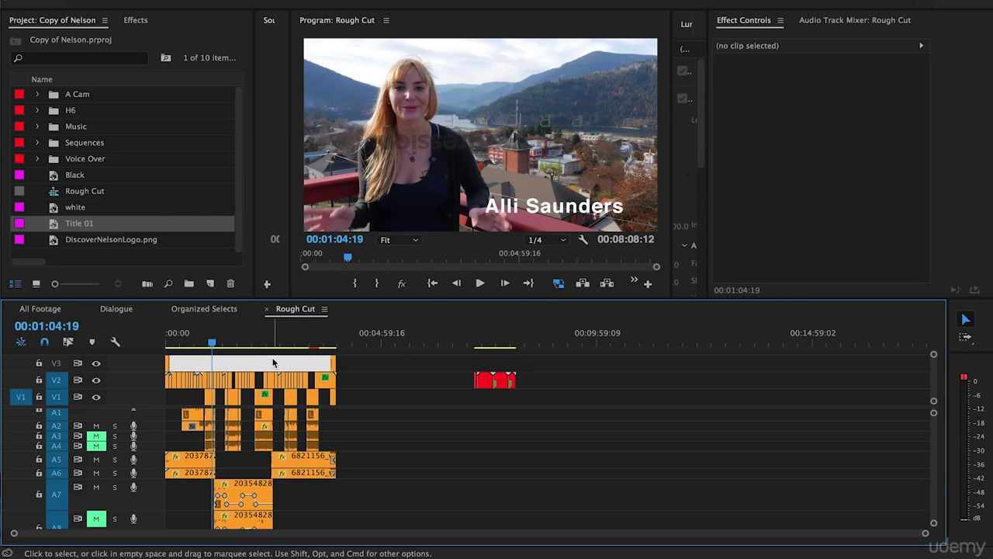
Set the sequence's In point at 00:00:00:00, the start of the first clip.
key("equal")
key("equal")
key("equal")
left_click_drag(225, 340, 146, 338)
key("equal")
key("equal")
key("equal")
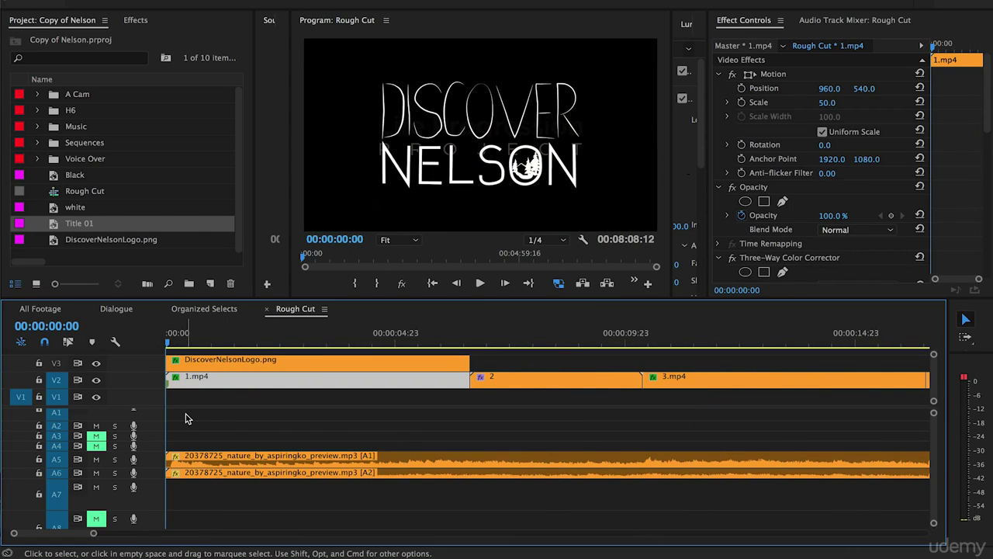
key("super+a")
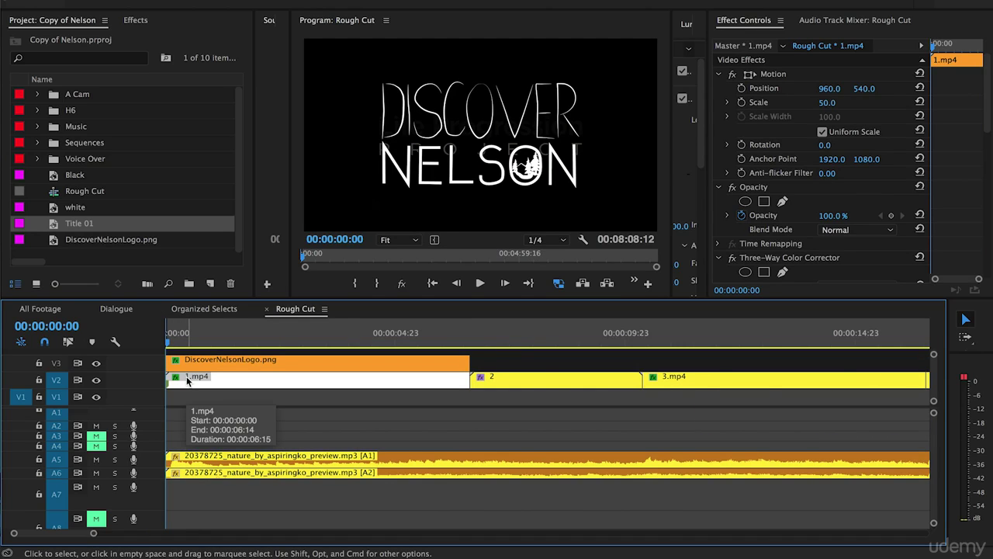
Set the sequence's Out point at 00:03:58:08, the end of the main edit's closing logo.
key("backslash")
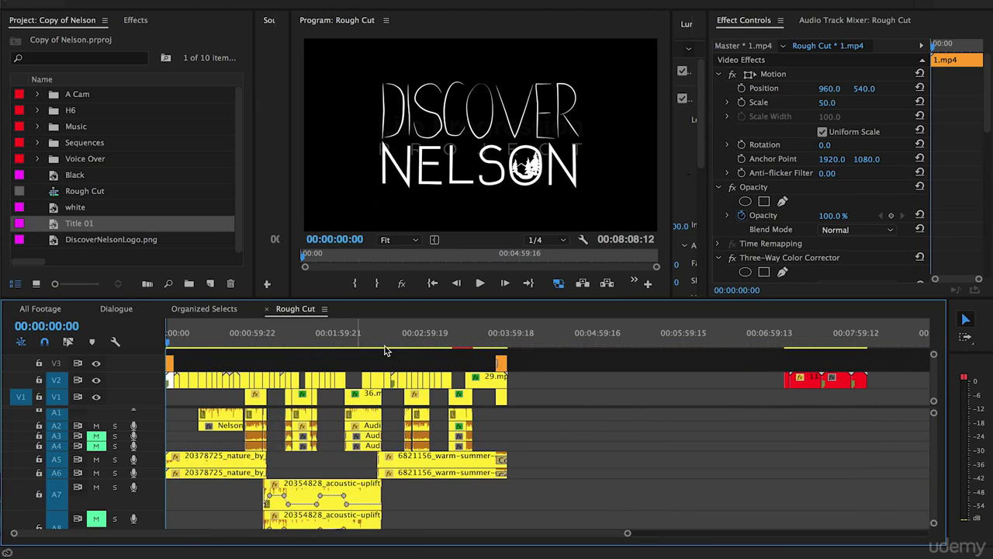
left_click(508, 342)
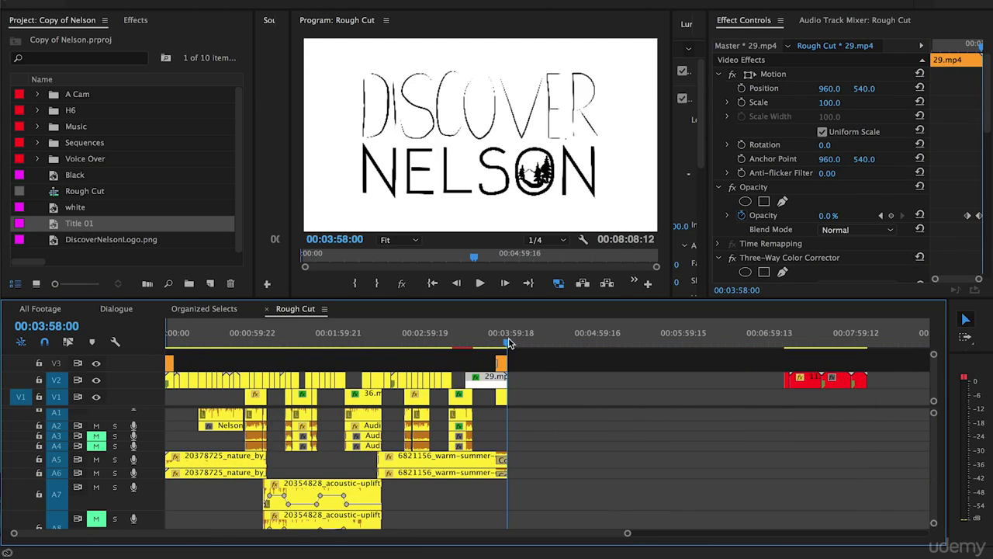
key("=")
key("=")
key("=")
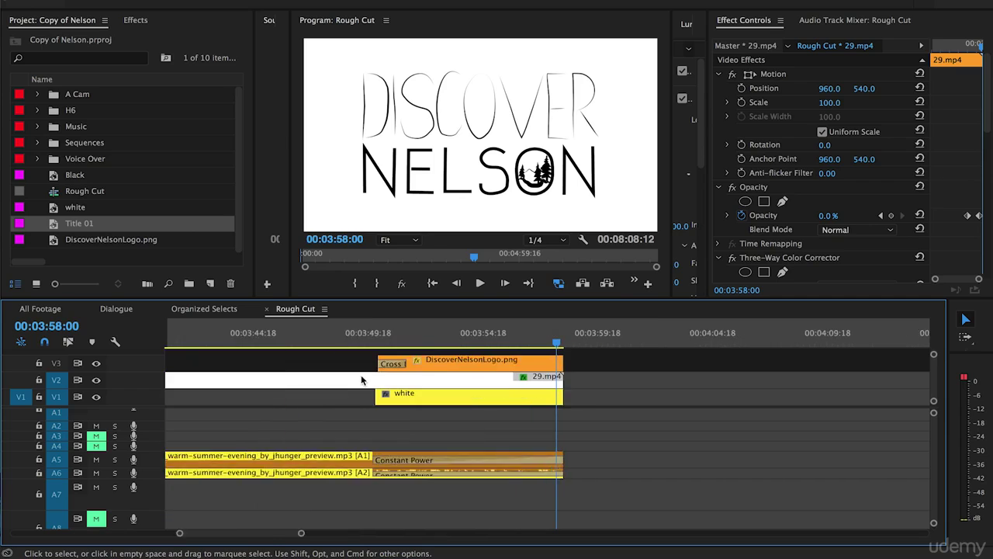
left_click(573, 342)
key("=")
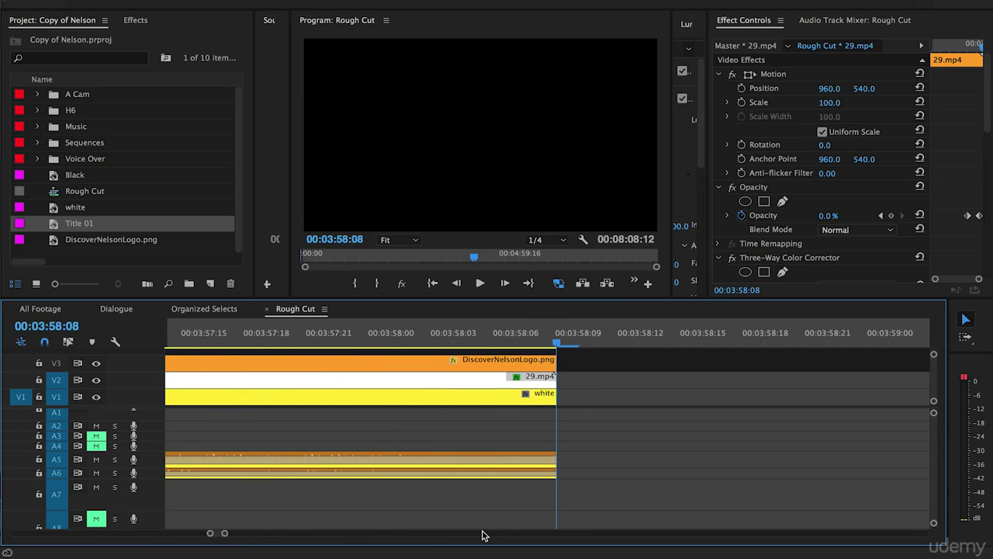
key("o")
Reduce the heights of audio tracks A7 and A8 so the whole main edit fits in the timeline.
key("-")
key("-")
key("-")
key("-")
key("-")
key("-")
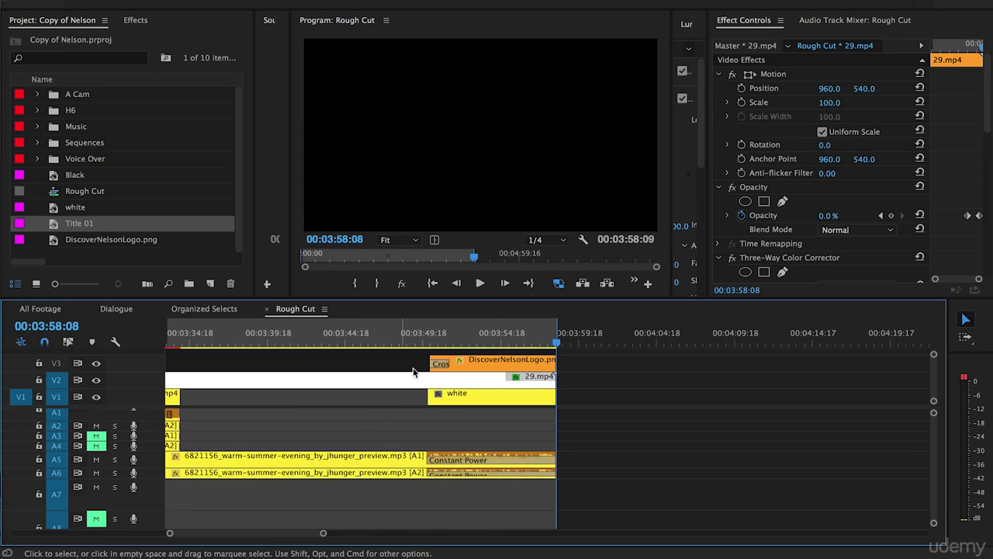
key("-")
key("-")
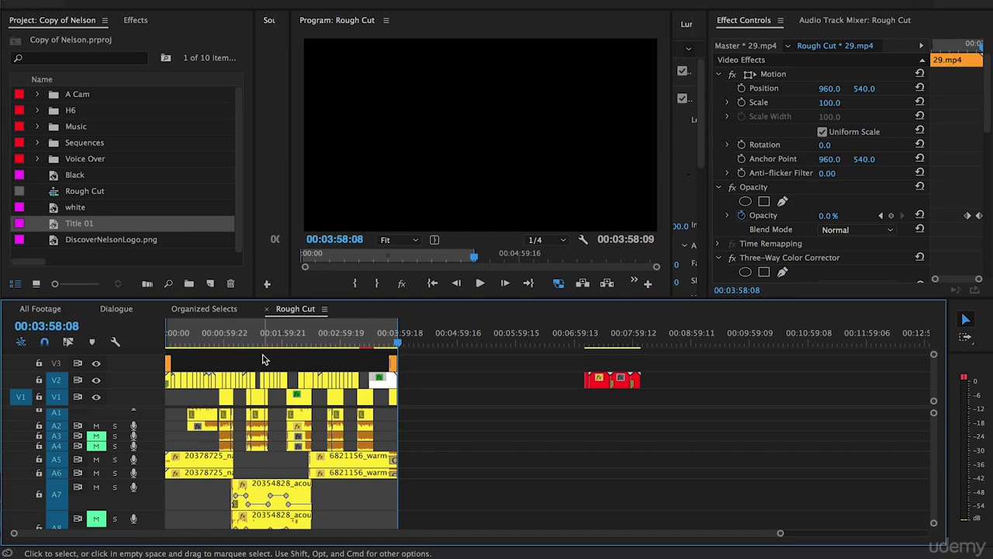
left_click_drag(150, 507, 152, 489)
left_click_drag(151, 527, 152, 489)
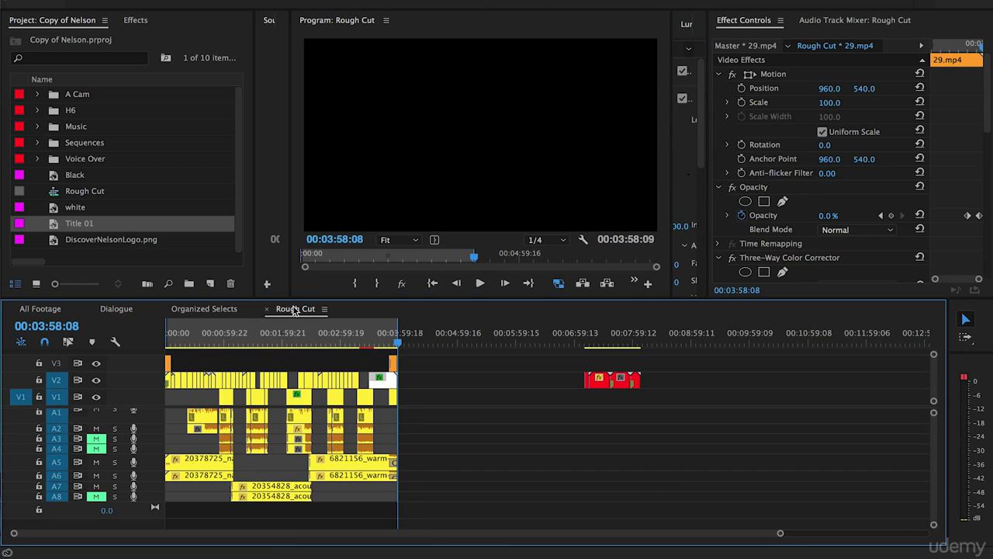
Rename the Rough Cut sequence in the project as Final Video.
left_click(119, 194)
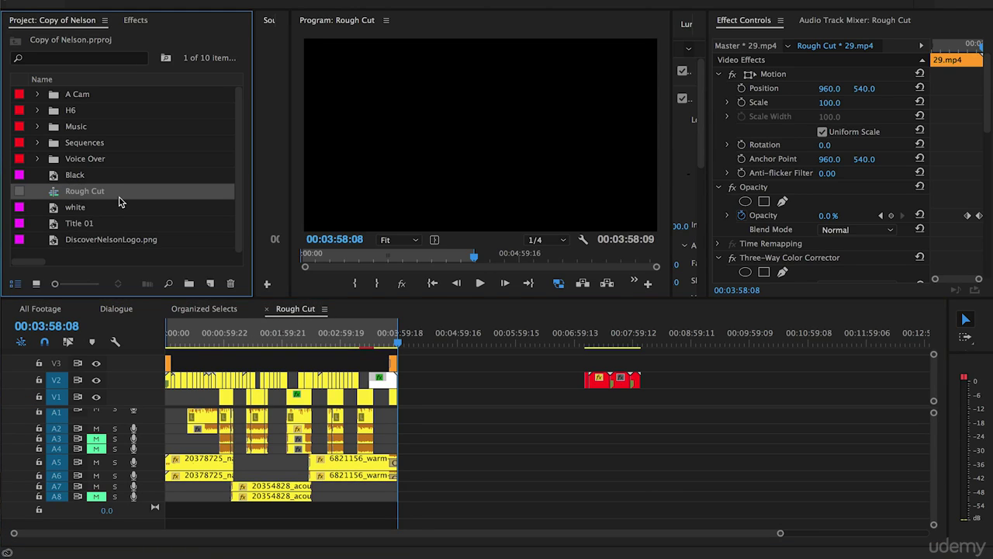
left_click(85, 192)
type("Final Video")
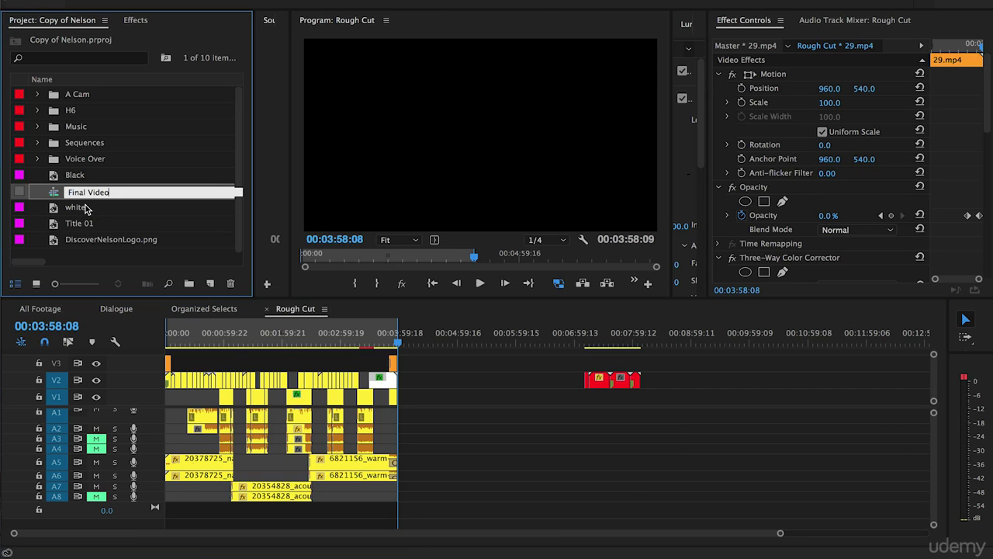
left_click(87, 256)
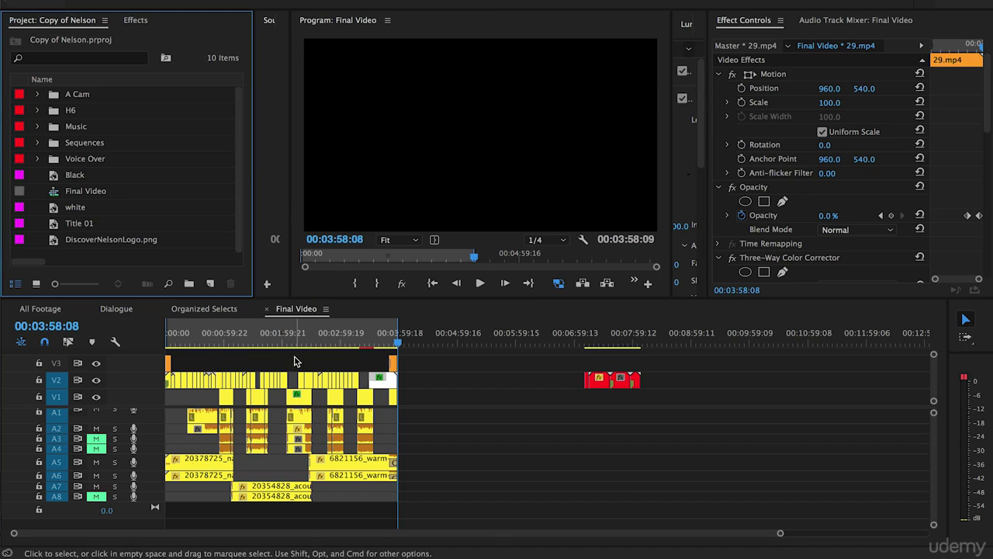
Return the playhead to the start of the sequence and unmute audio track A8.
left_click(266, 343)
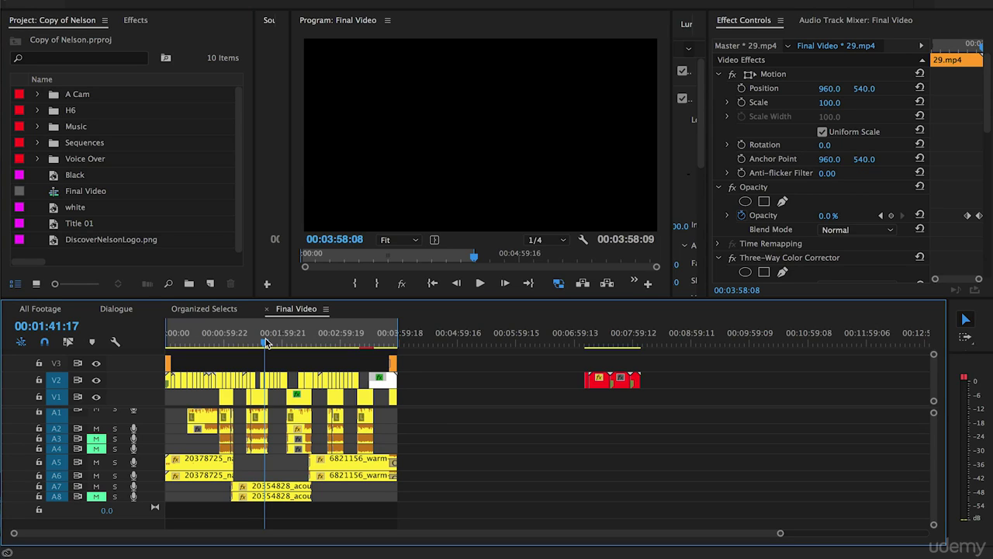
key("Home")
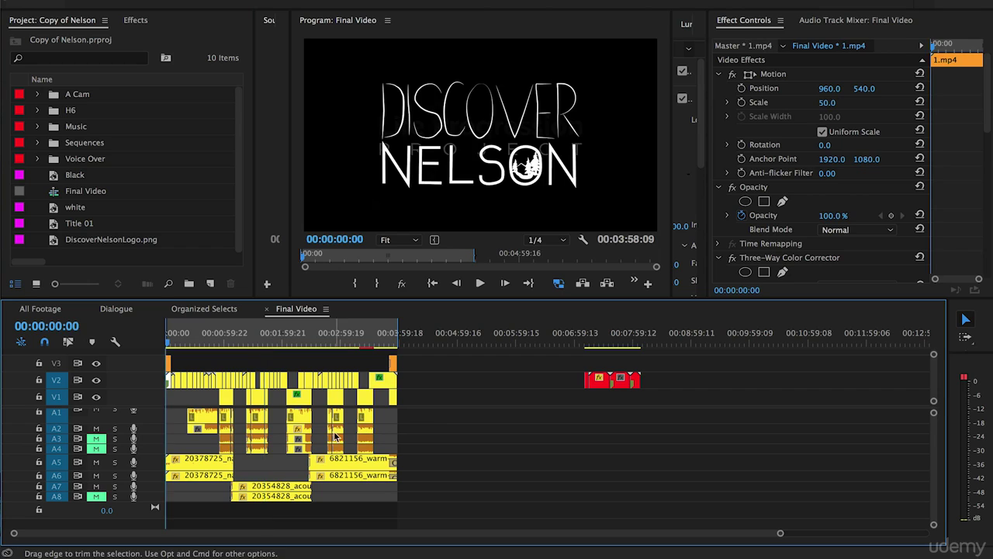
left_click(95, 497)
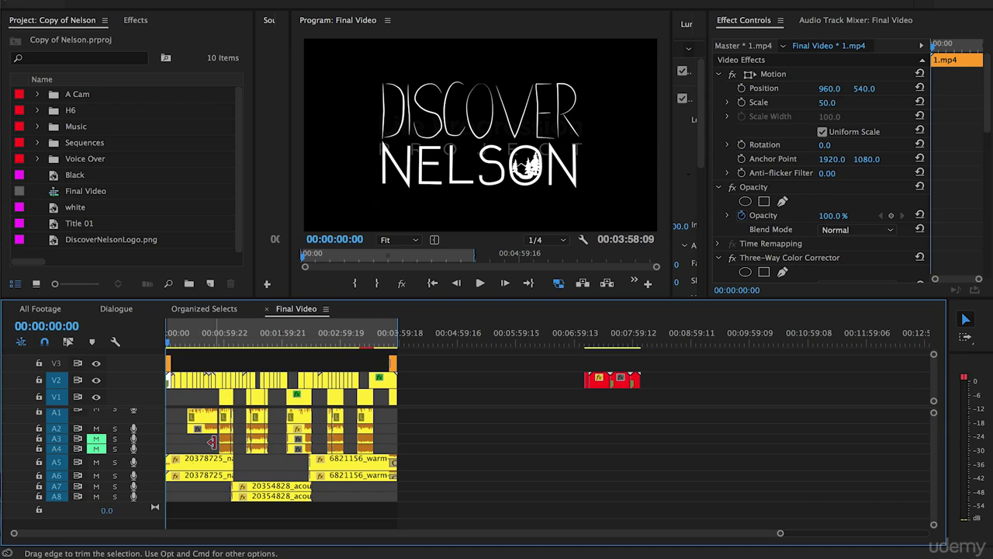
Examine the render bar above the main edit, especially the section over the 44.mp4 clip near 00:03:26:05.
left_click(268, 332)
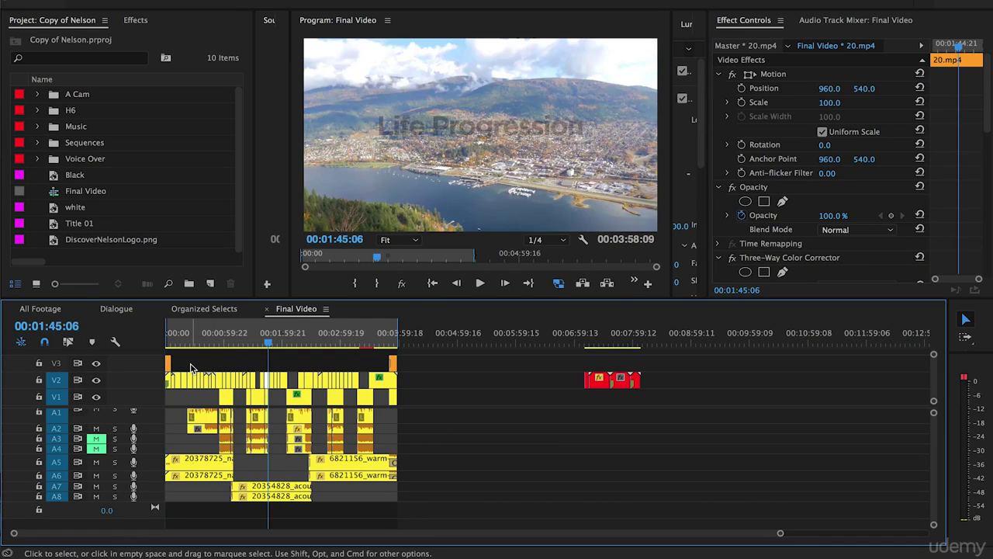
left_click(368, 343)
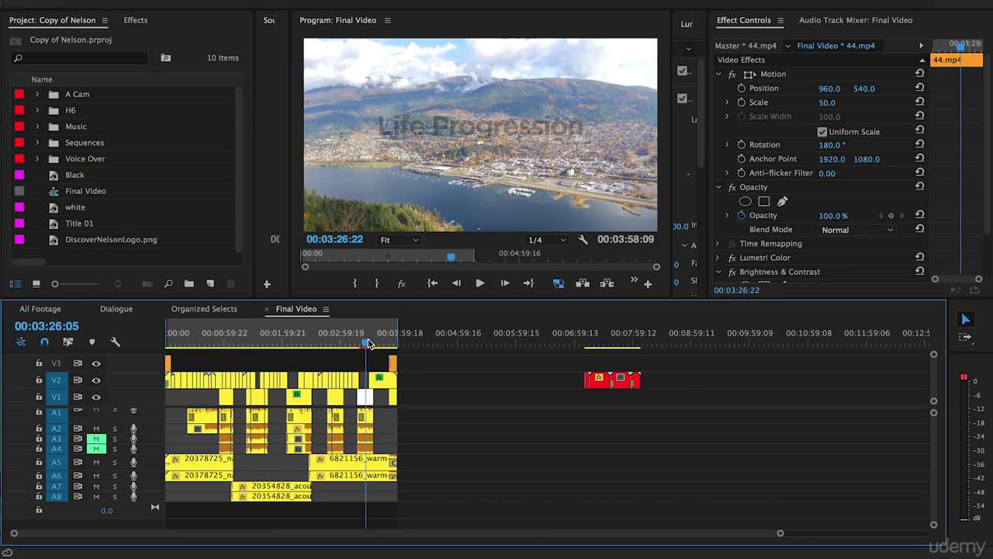
key("=")
key("=")
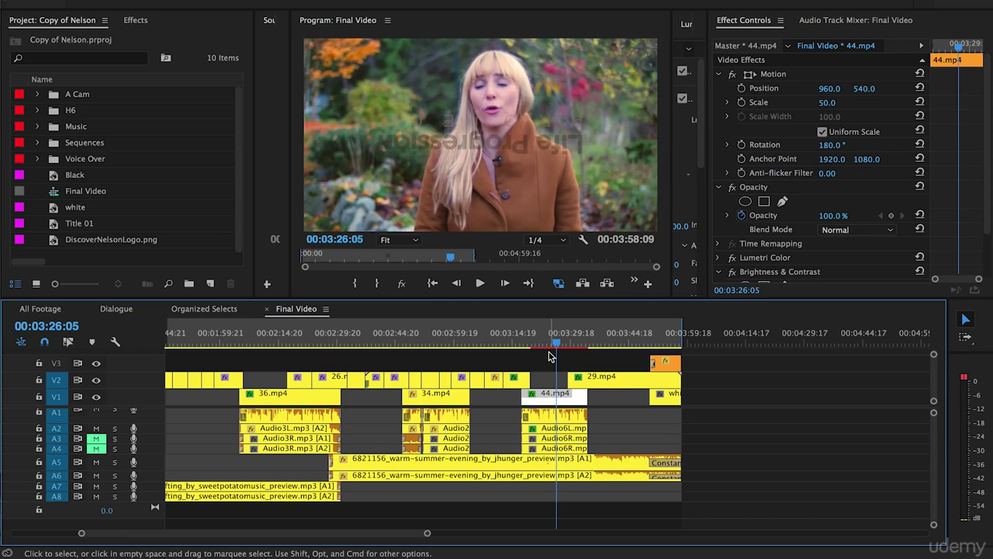
key("minus")
key("minus")
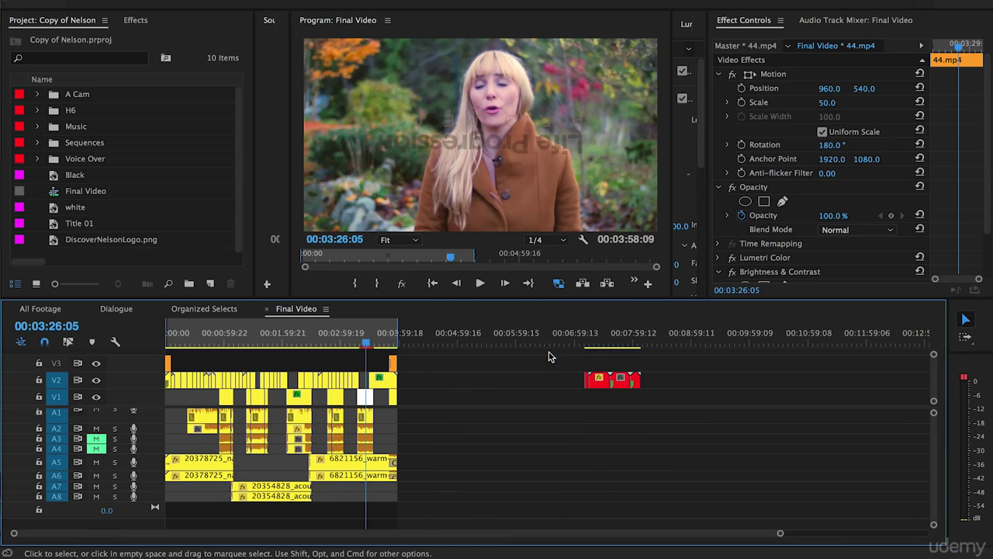
left_click(259, 347)
left_click(303, 361)
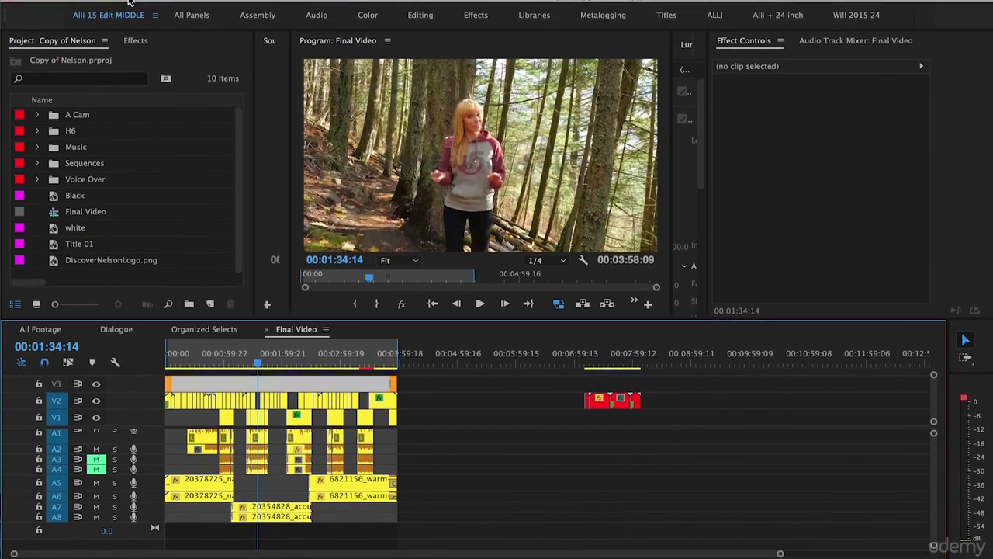
Open the media export settings for the sequence and choose the H.264 format with the Match Source – High bitrate preset.
left_click(136, 6)
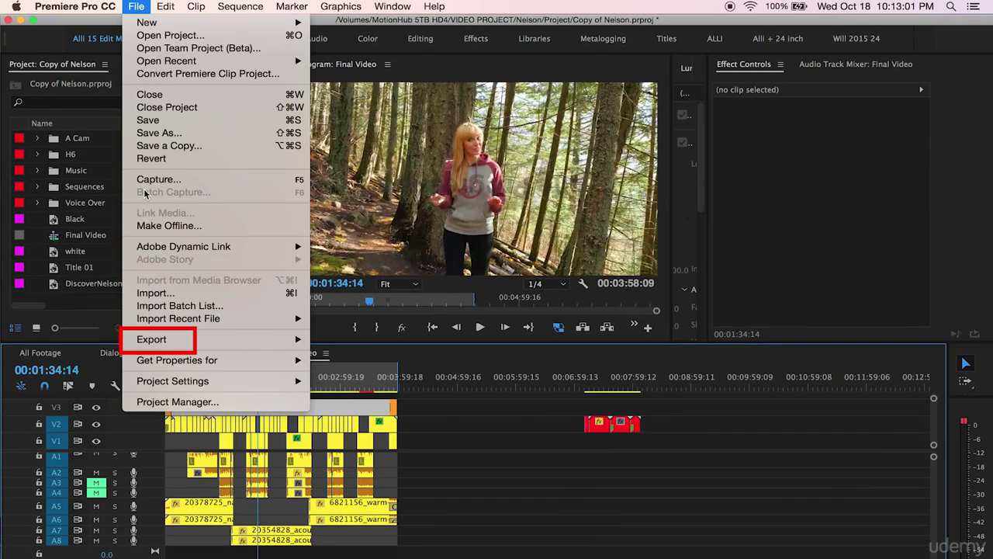
mouse_move(166, 336)
left_click(359, 339)
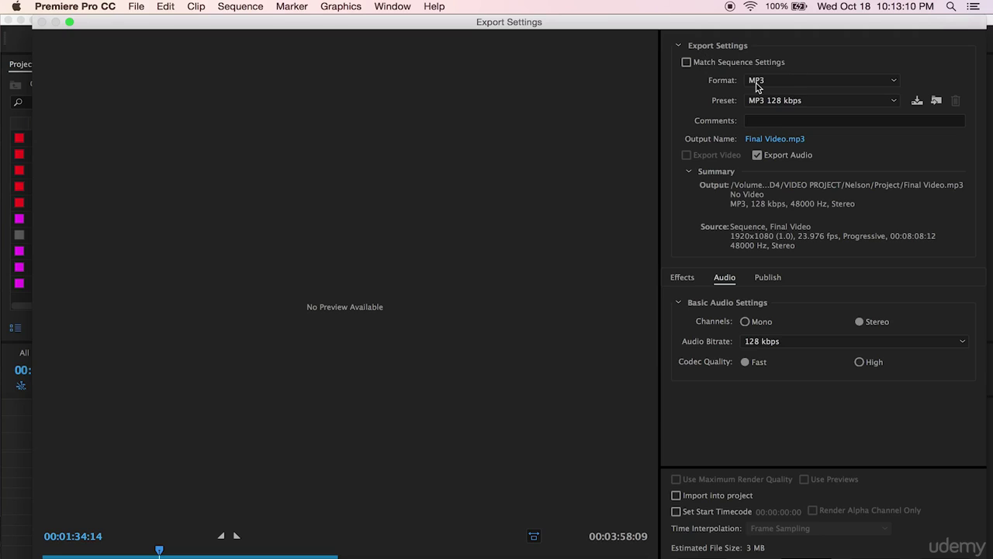
left_click(794, 80)
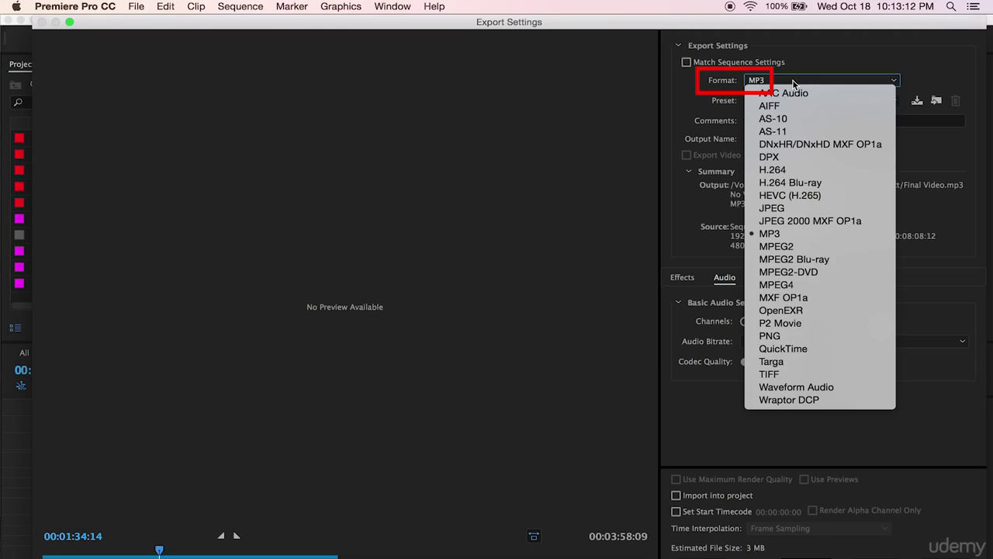
left_click(770, 171)
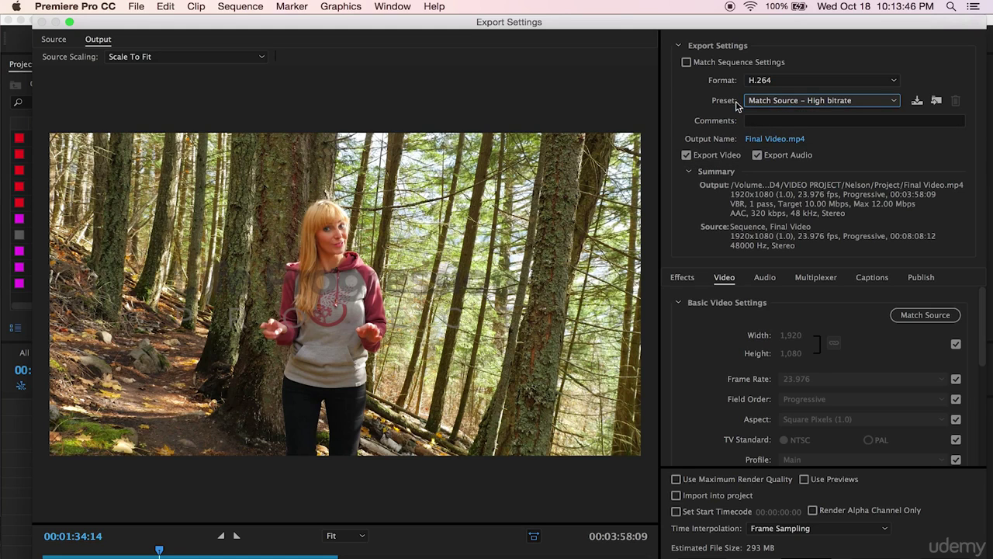
Open the output file's save location and create a new folder named Final inside the Nelson folder.
left_click(777, 139)
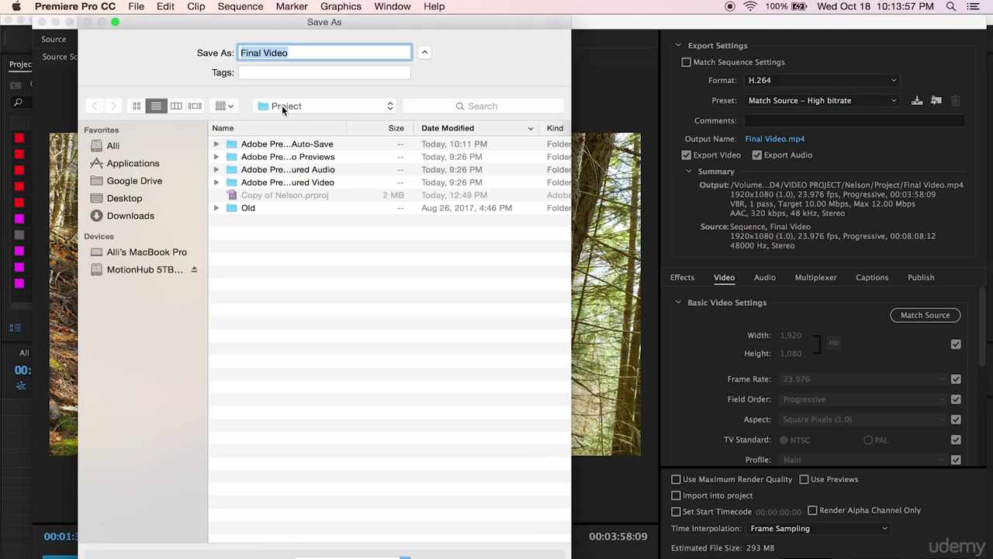
left_click(353, 111)
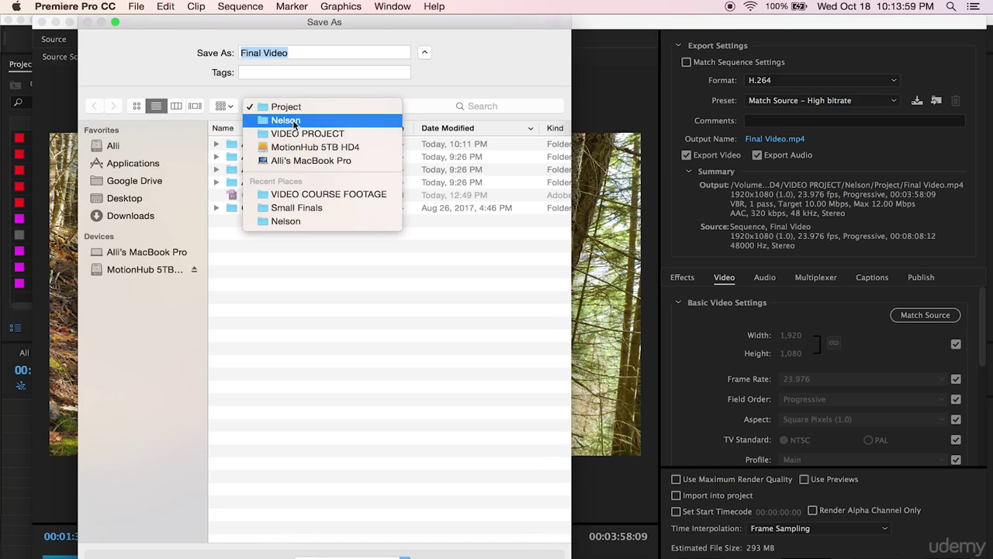
left_click(266, 124)
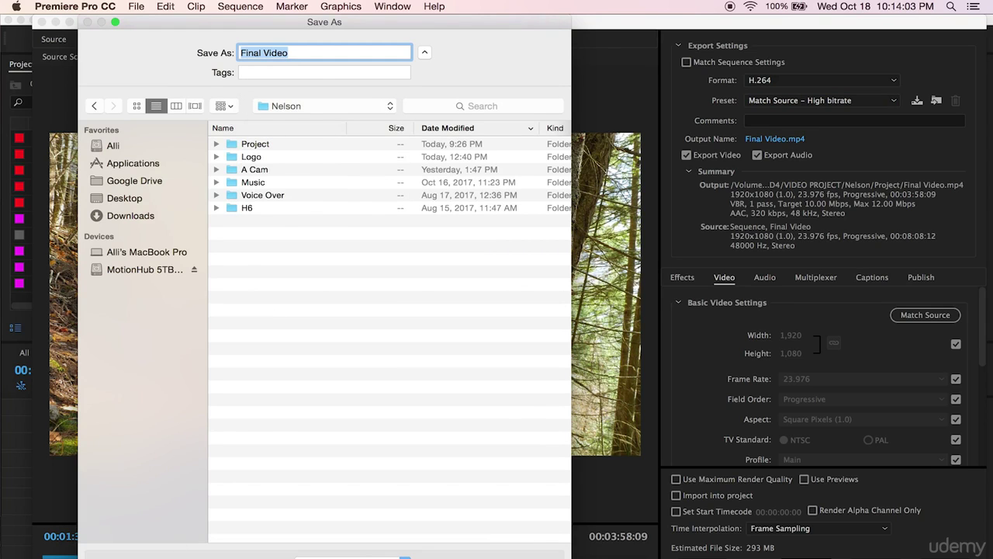
key("super+shift+n")
type("Final")
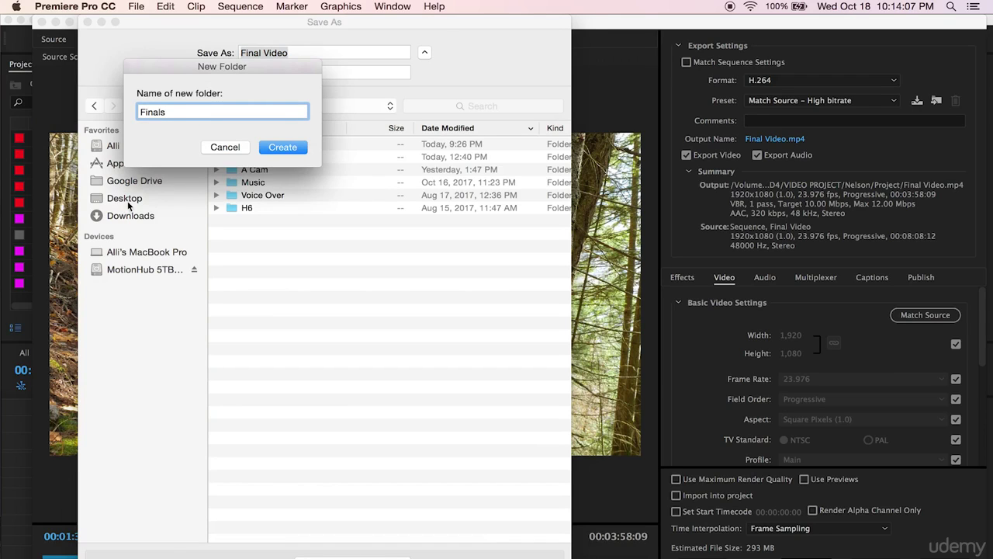
left_click(271, 152)
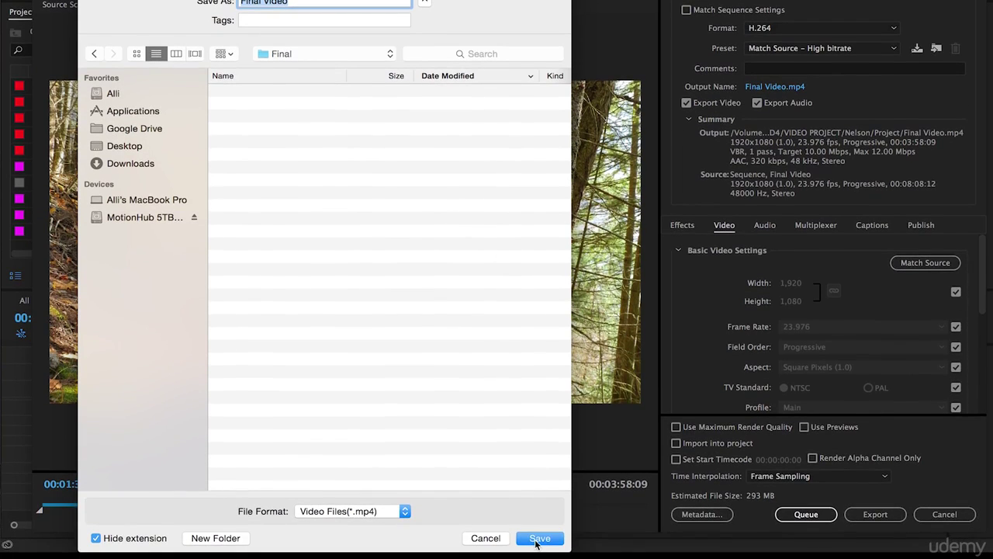
Confirm the Final folder as the save location for Final Video and set the bitrate encoding to VBR, 2 pass.
left_click(536, 538)
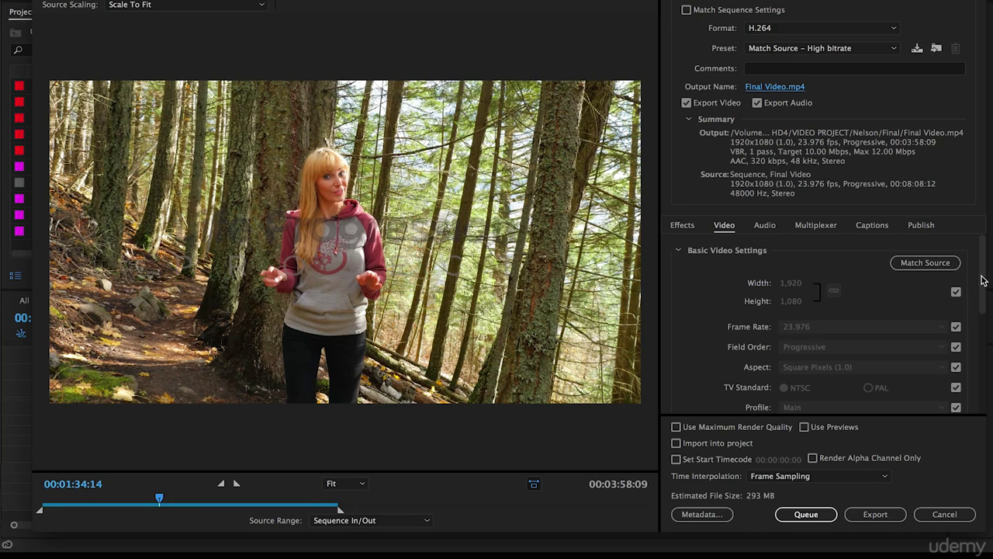
left_click_drag(982, 273, 987, 336)
scroll(892, 334, "down", 1)
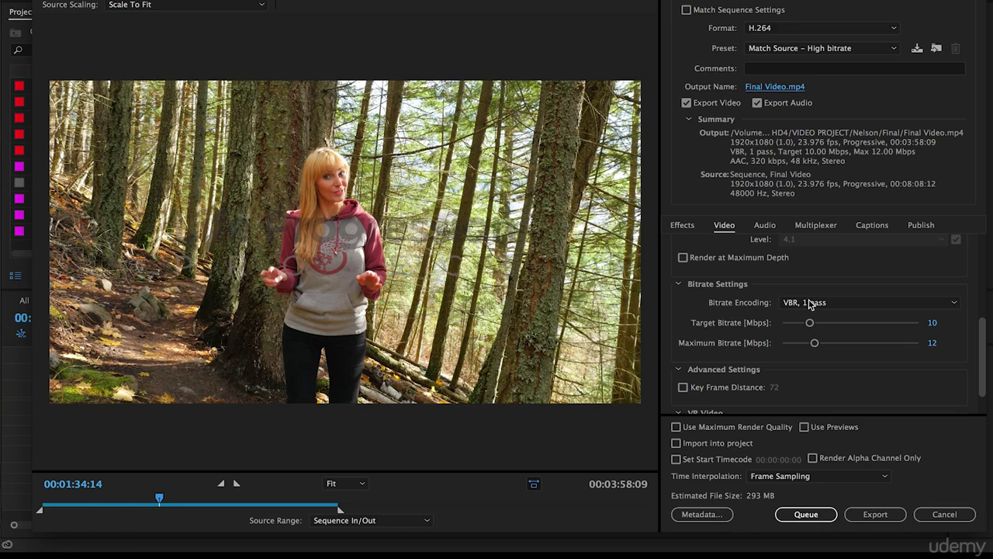
left_click(833, 306)
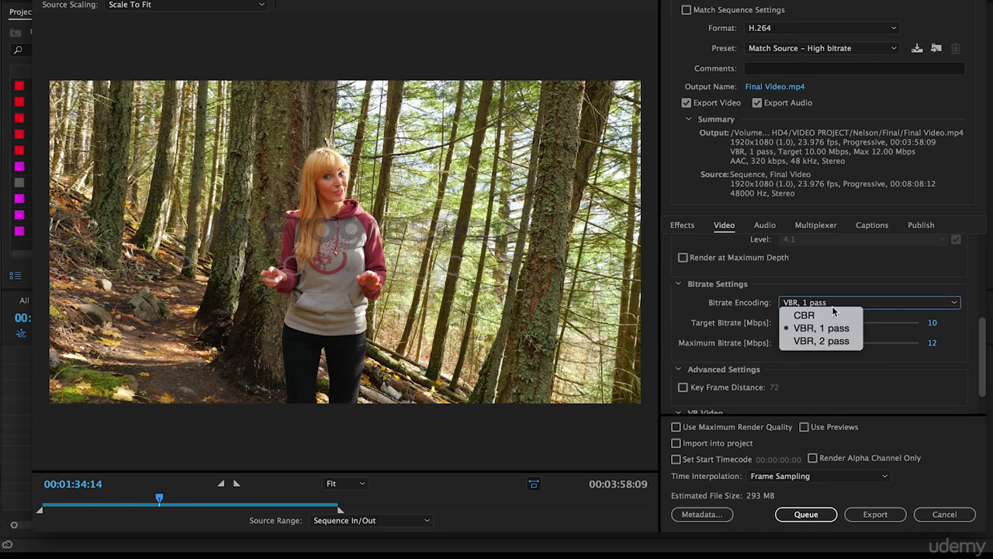
left_click(813, 344)
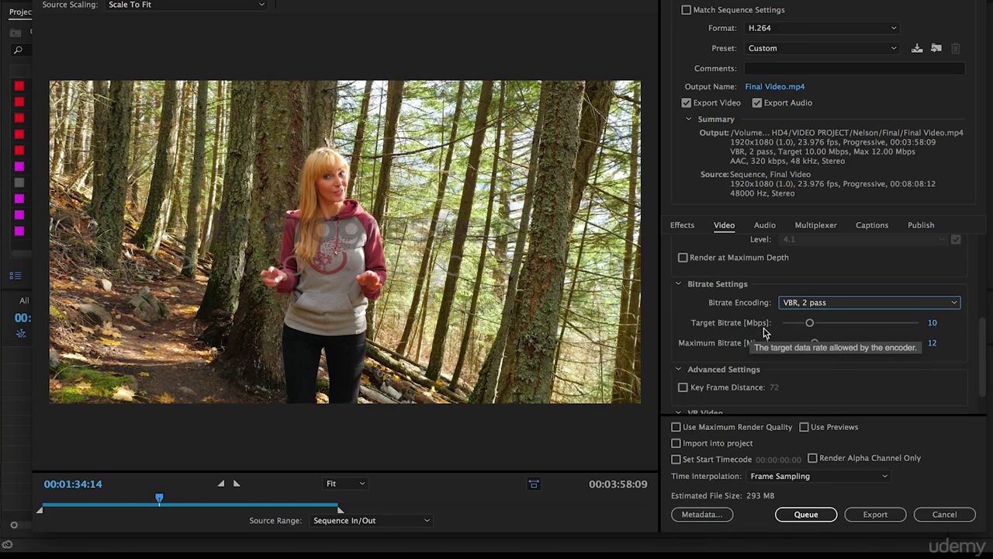
Set the target bitrate to 18 Mbps and the maximum bitrate to 28 Mbps.
left_click(932, 322)
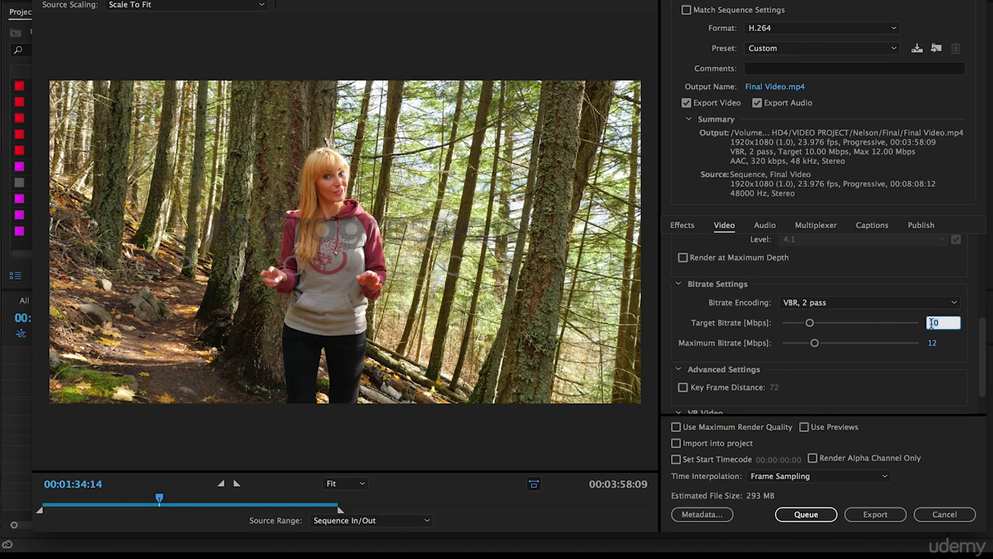
type("18")
key("Return")
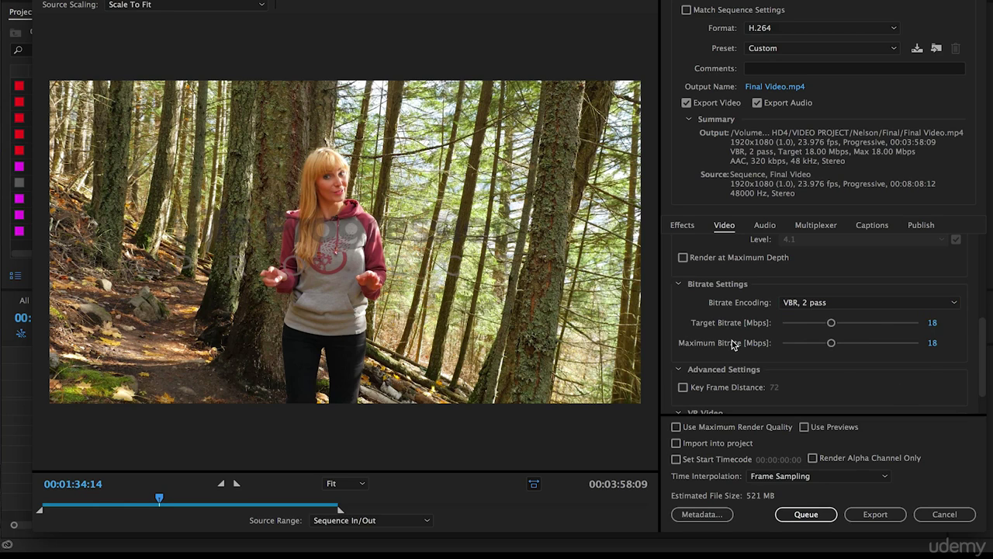
left_click(931, 342)
type("28")
key("Return")
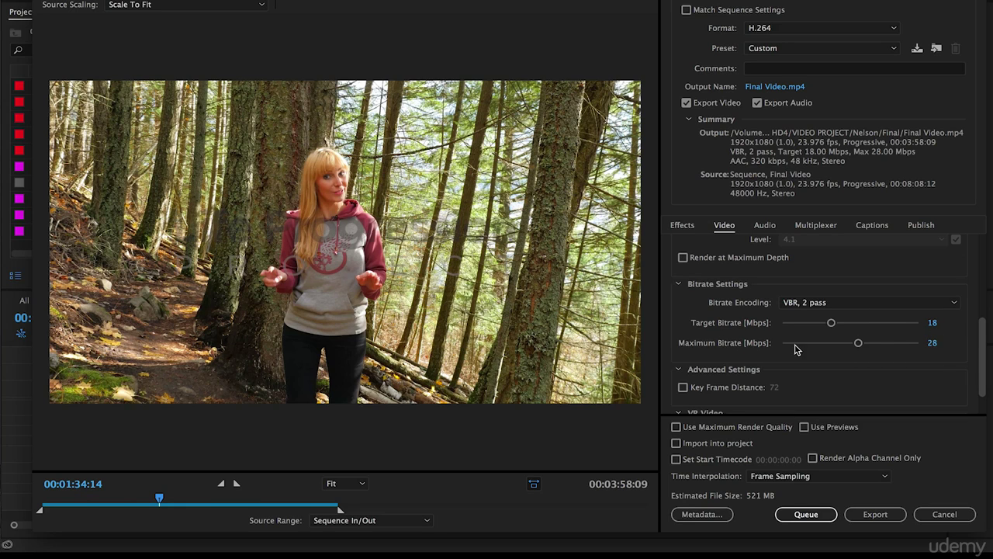
Enable Use Maximum Render Quality and start the export of the video.
scroll(858, 399, "down", 2)
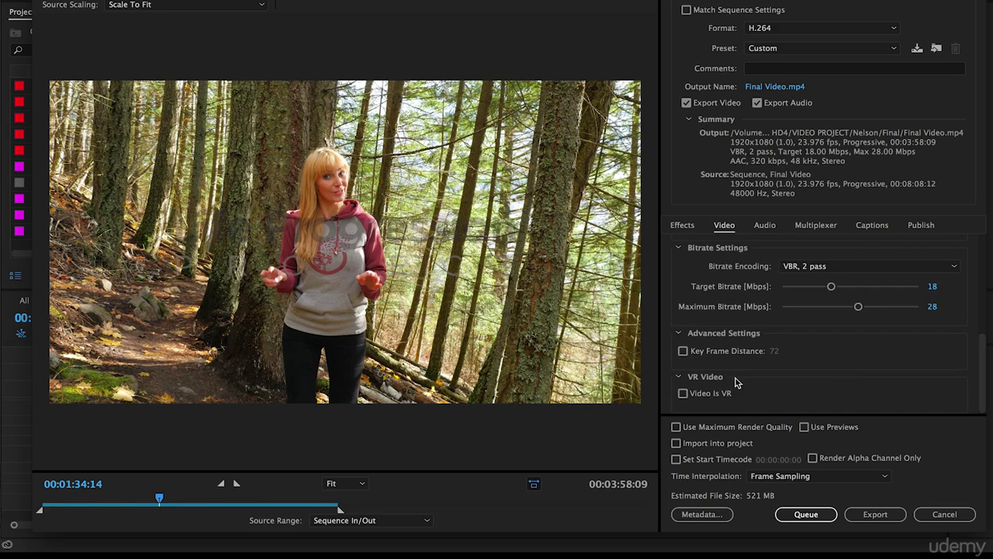
left_click(676, 427)
left_click(875, 514)
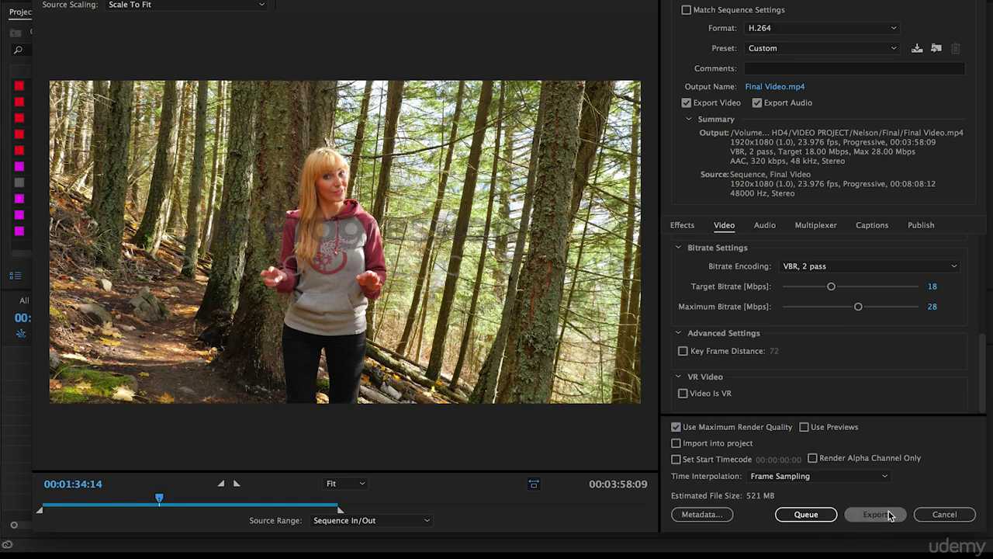